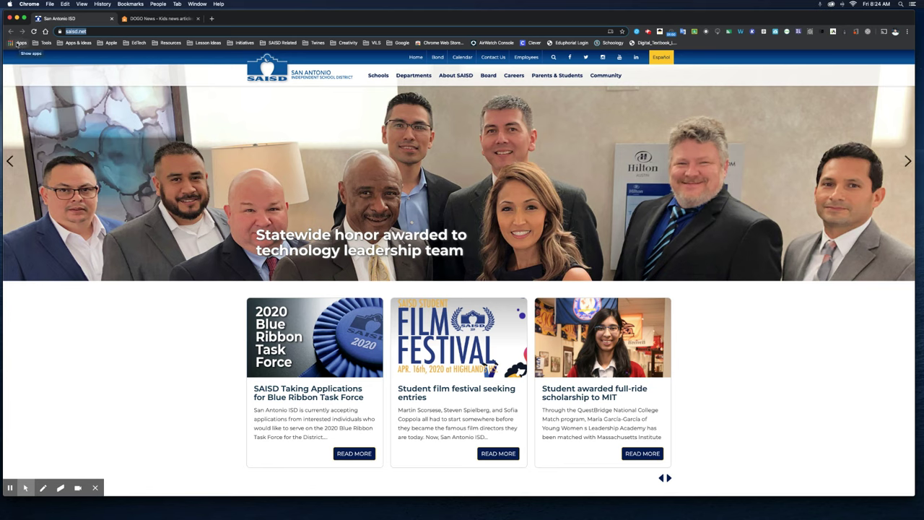
Search the Chrome Web Store for 'use immersive reader' to find the extension.
left_click(21, 43)
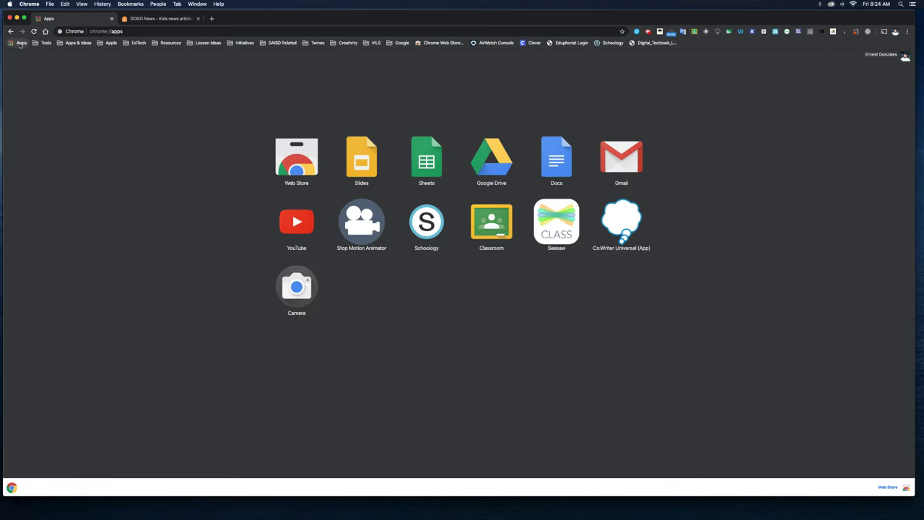
left_click(301, 163)
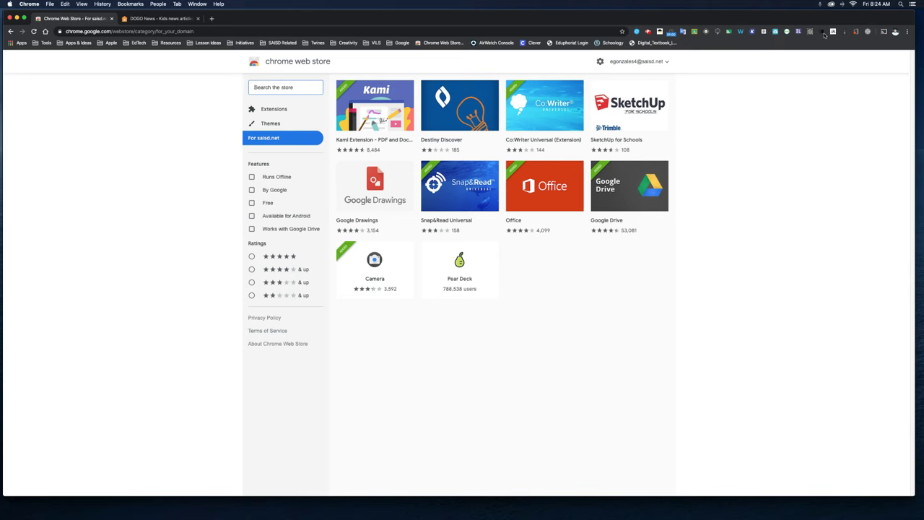
left_click(275, 86)
type("use immersive reader")
key("Return")
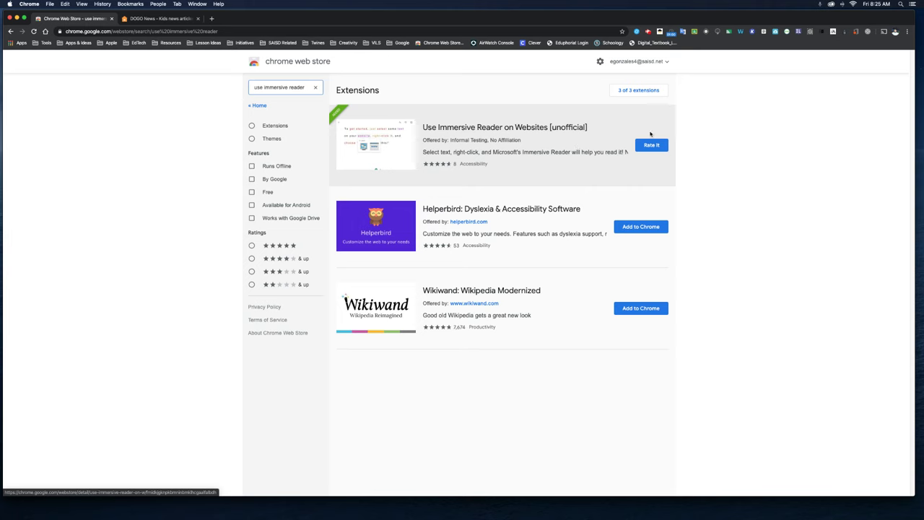
Open the new-planet NASA internship article on DOGOnews.
left_click(160, 18)
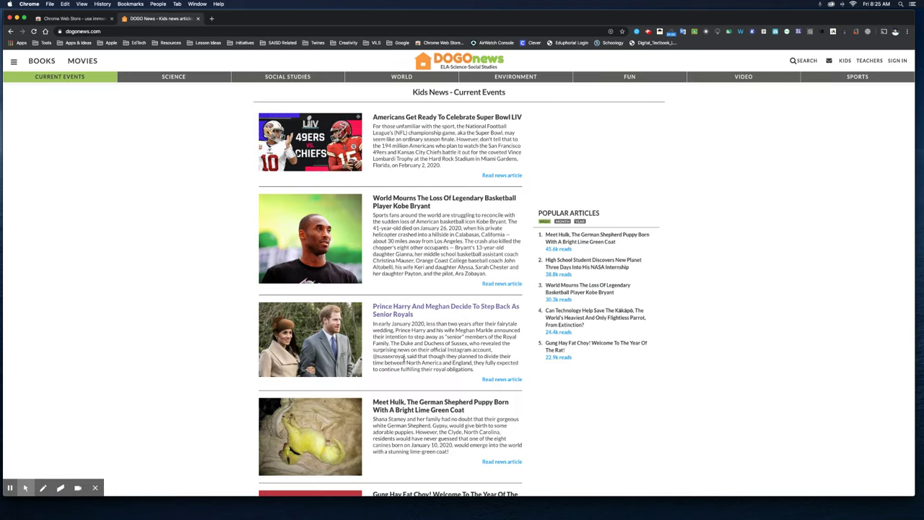
scroll(397, 368, "down", 5)
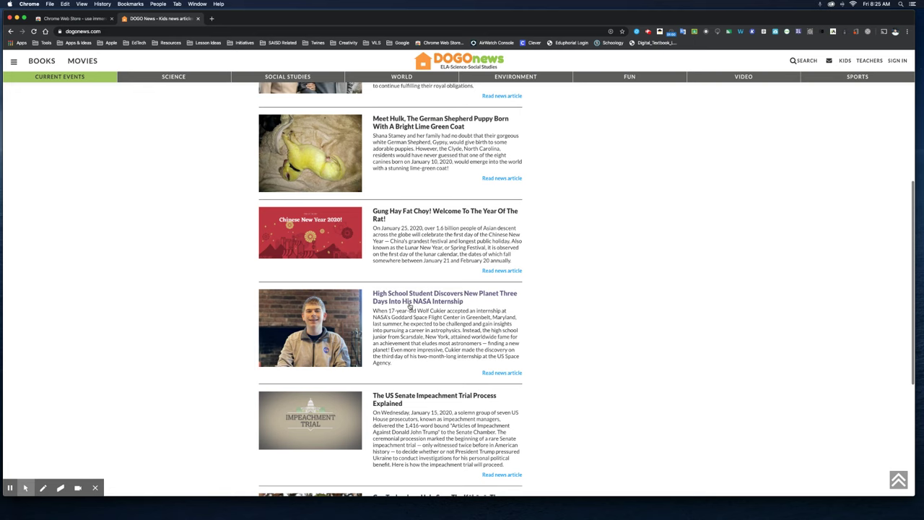
left_click(409, 305)
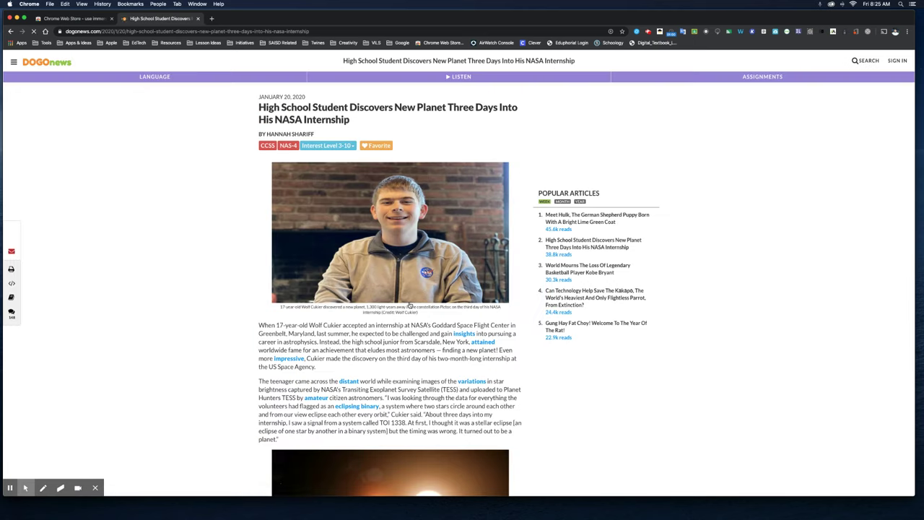
scroll(352, 306, "down", 2)
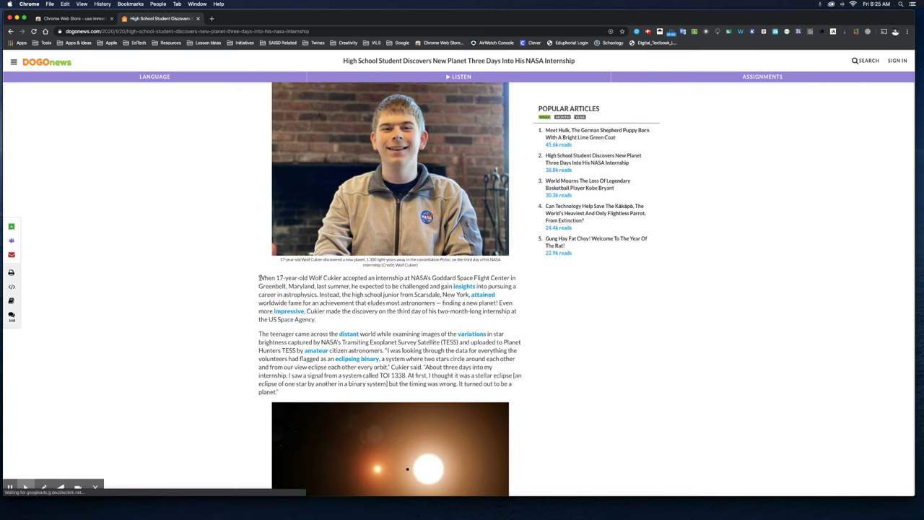
Select the article's first paragraph and open it in Immersive Reader via 'Help me read this'.
left_click_drag(259, 278, 317, 322)
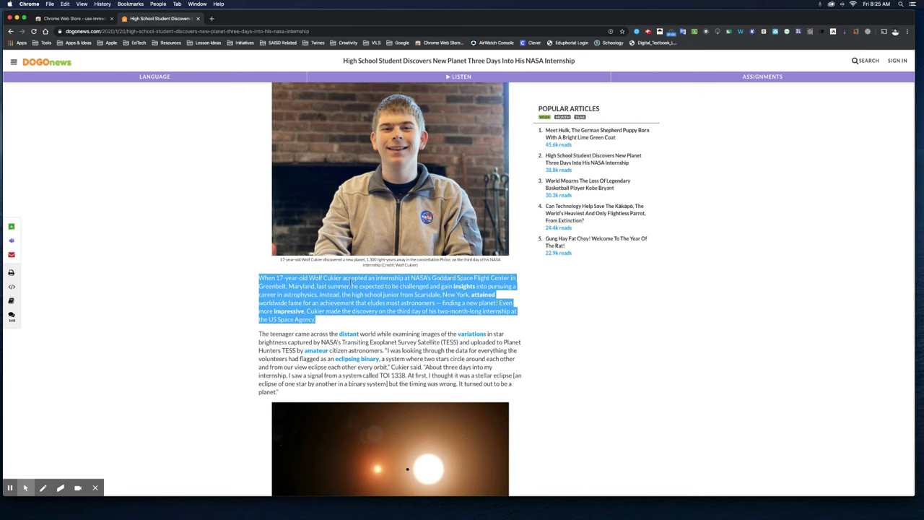
right_click(351, 279)
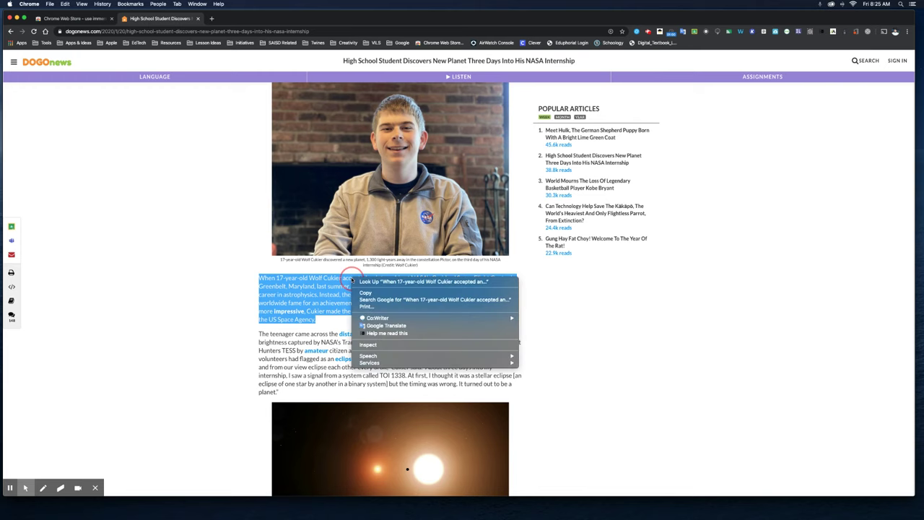
left_click(398, 334)
left_click(518, 286)
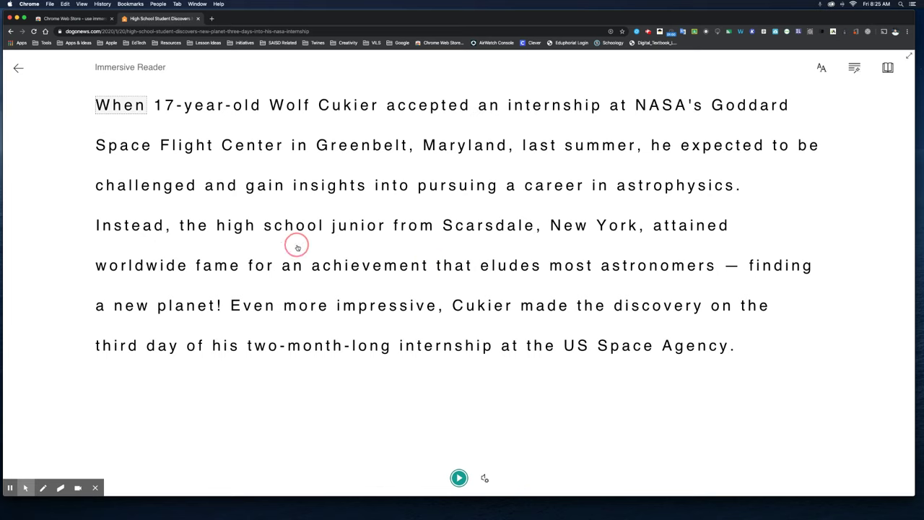
Read the paragraph aloud up to 'Maryland', pause, and show text preferences (size 42).
left_click(459, 478)
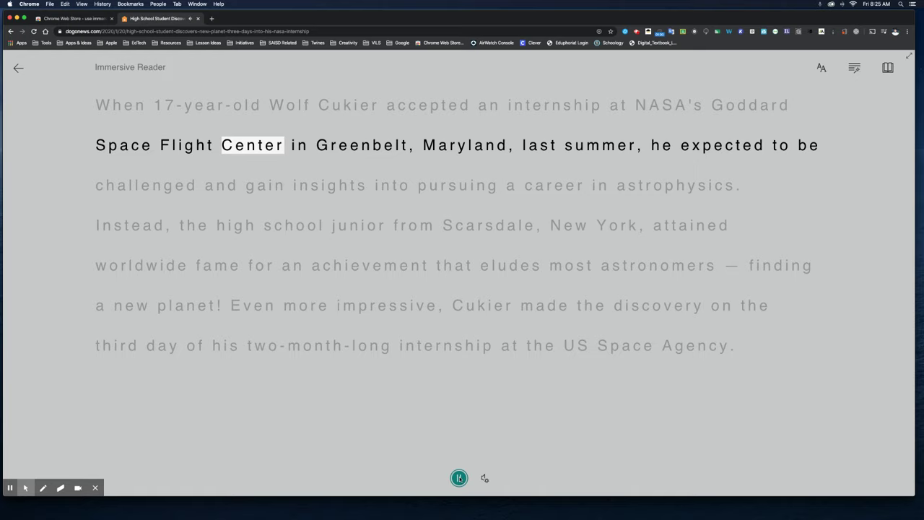
left_click(459, 477)
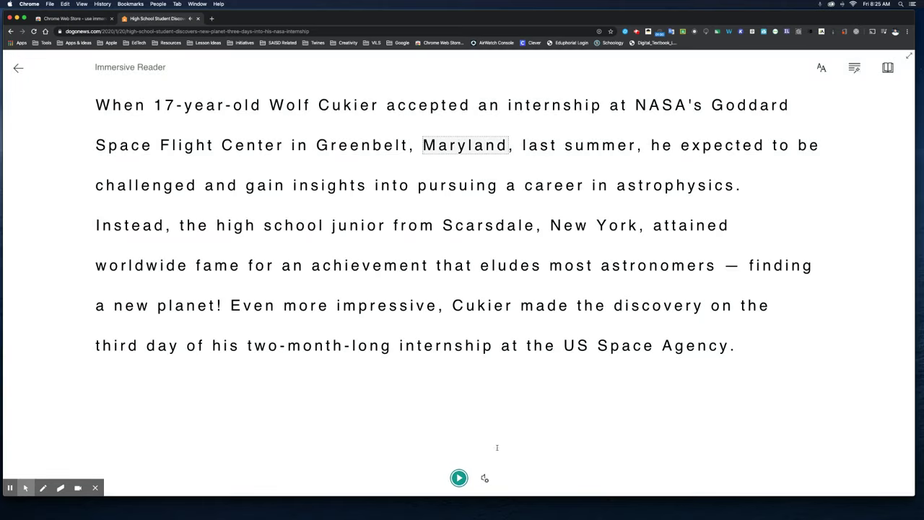
left_click(822, 68)
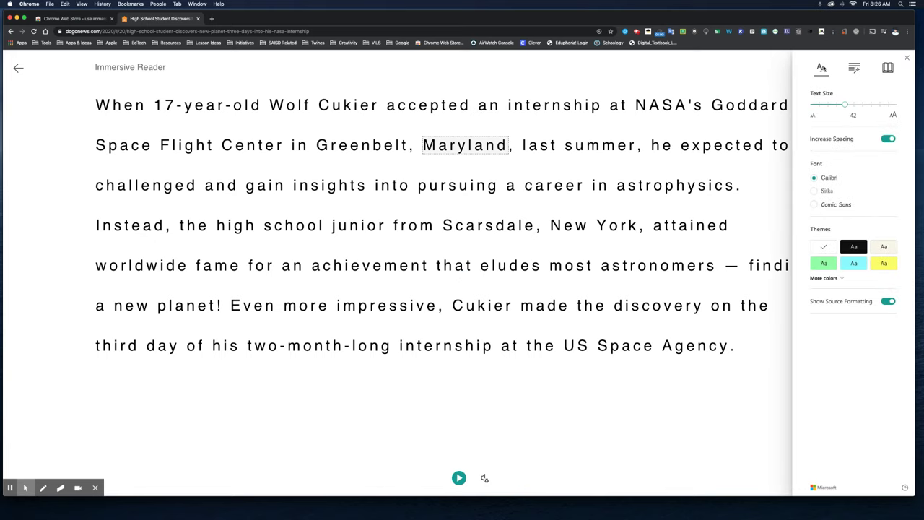
Keep text size 42, apply the cream theme, and try syllable splitting on and off.
mouse_move(845, 106)
left_mouse_down()
mouse_move(859, 105)
mouse_move(845, 104)
left_mouse_up()
left_click(883, 247)
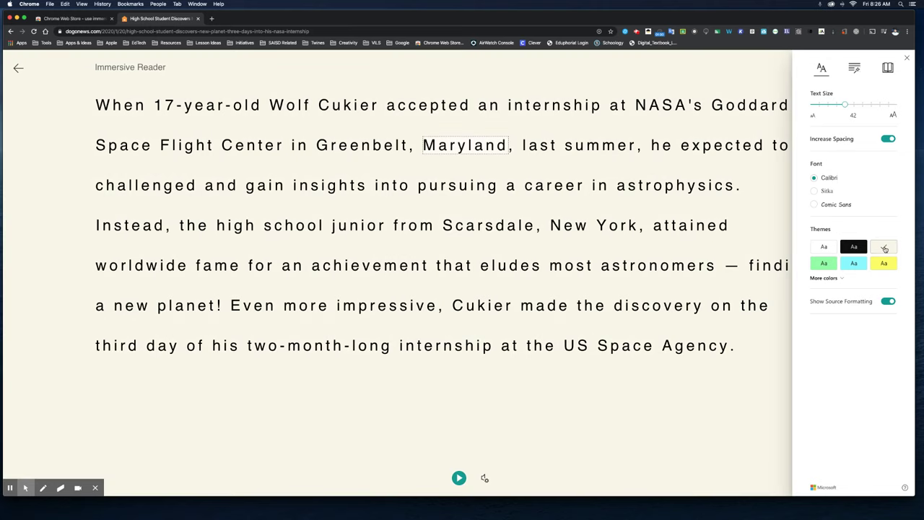
left_click(854, 68)
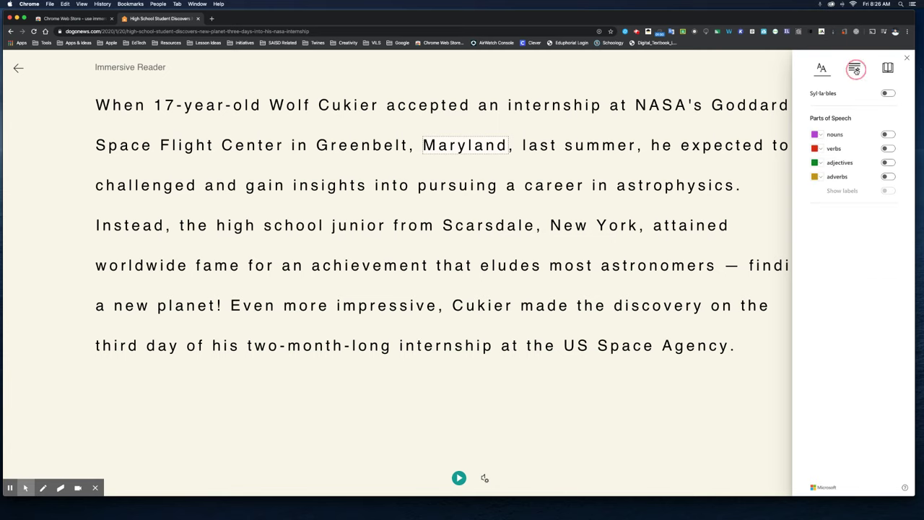
left_click(887, 94)
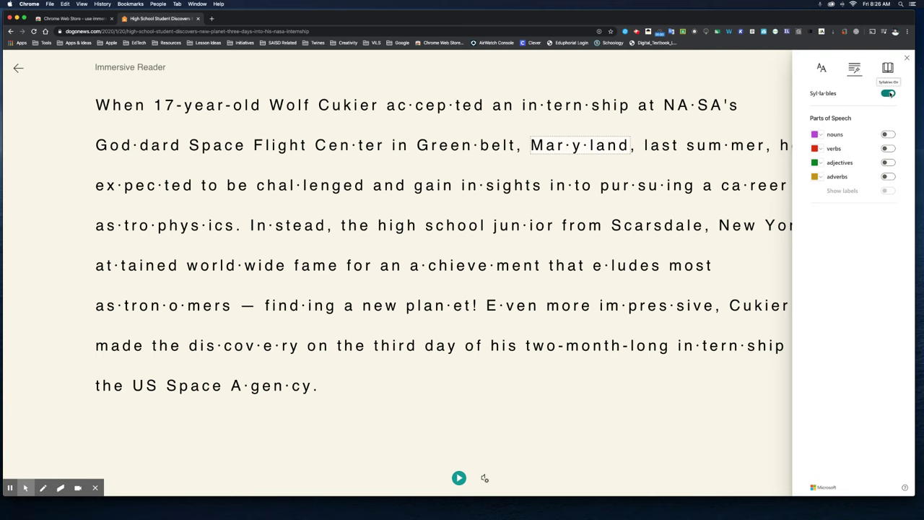
left_click(887, 94)
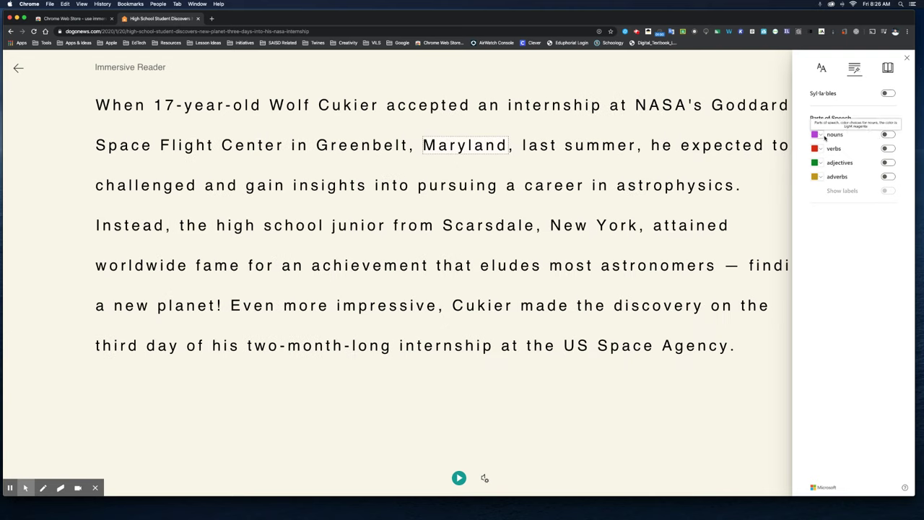
Colour the nouns with 'n.' labels, then remove the noun colouring again.
left_click(887, 135)
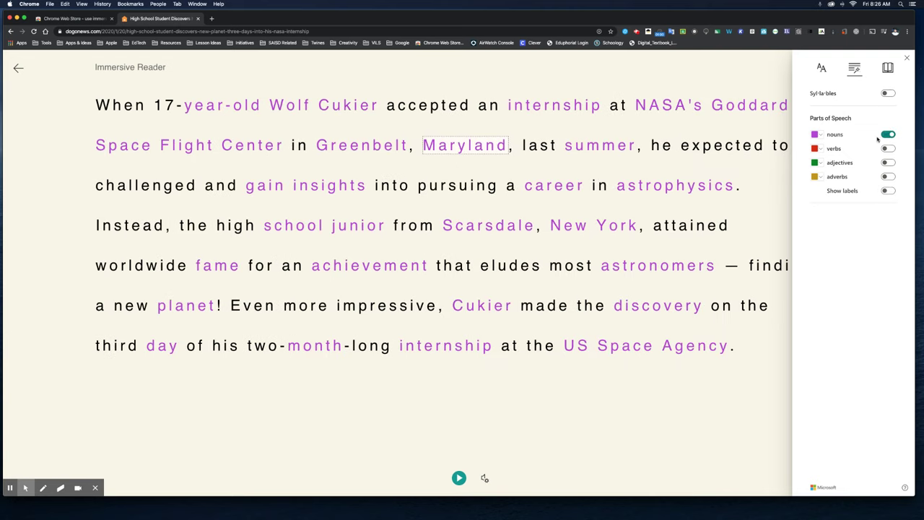
left_click(886, 192)
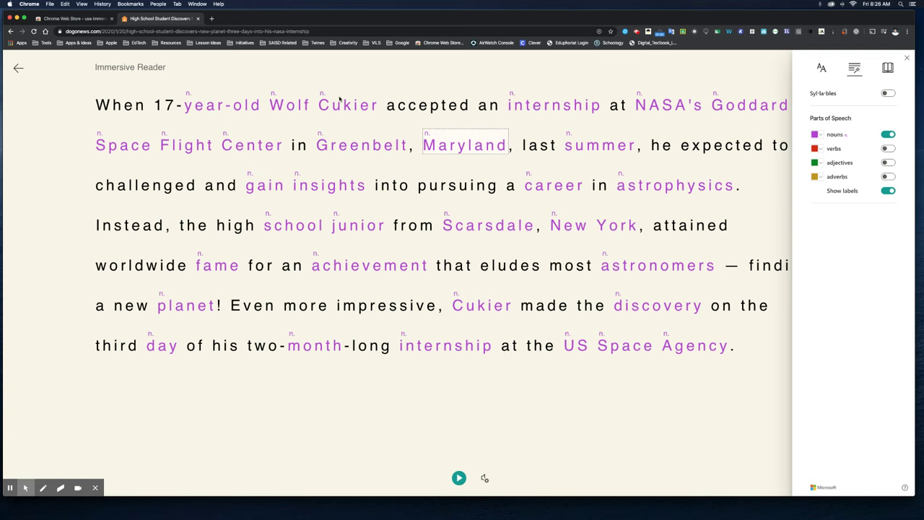
left_click(887, 135)
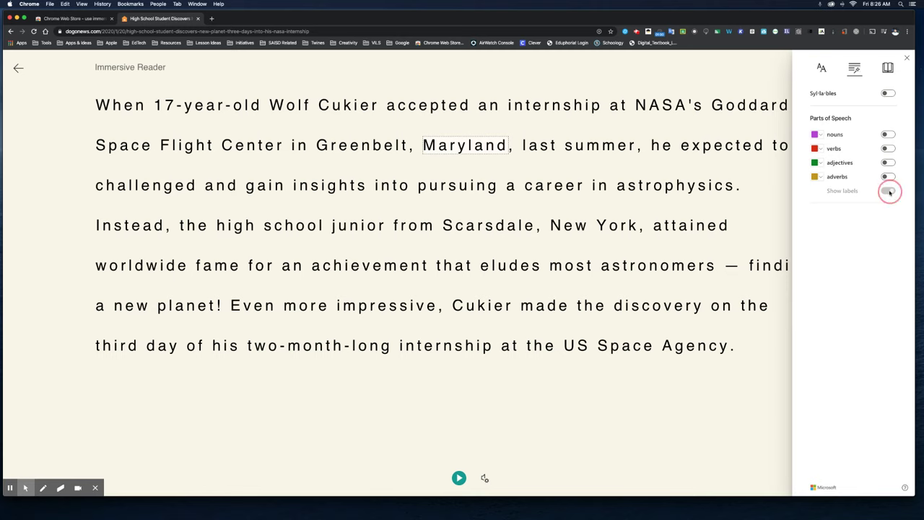
left_click(887, 68)
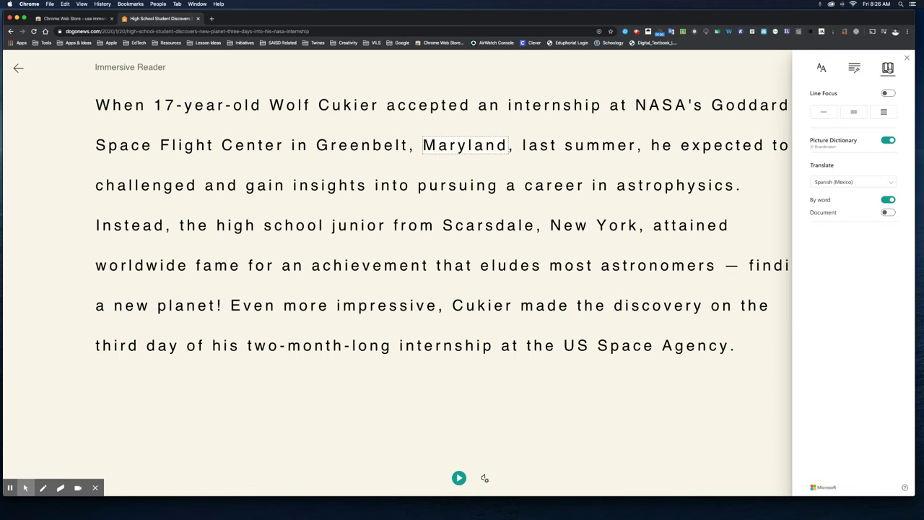
Try line focus on and off, then hear 'school' in the picture dictionary.
left_click(888, 93)
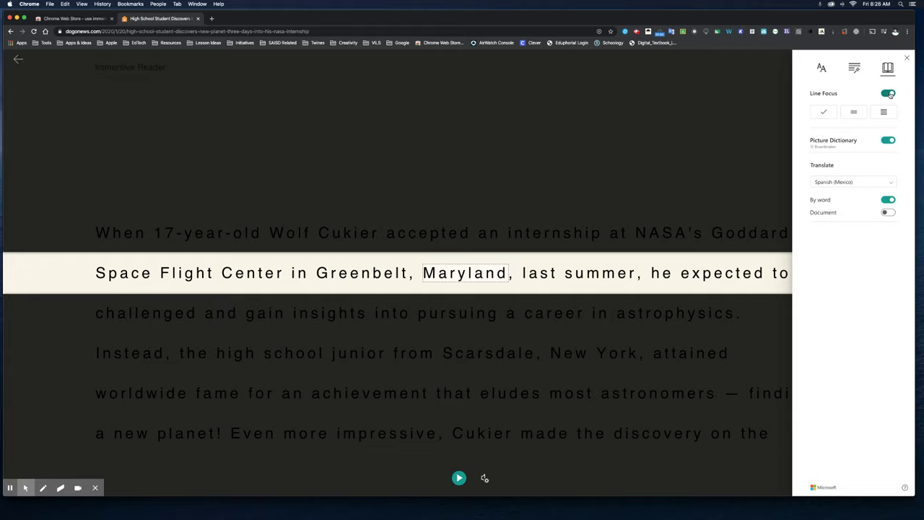
left_click(888, 94)
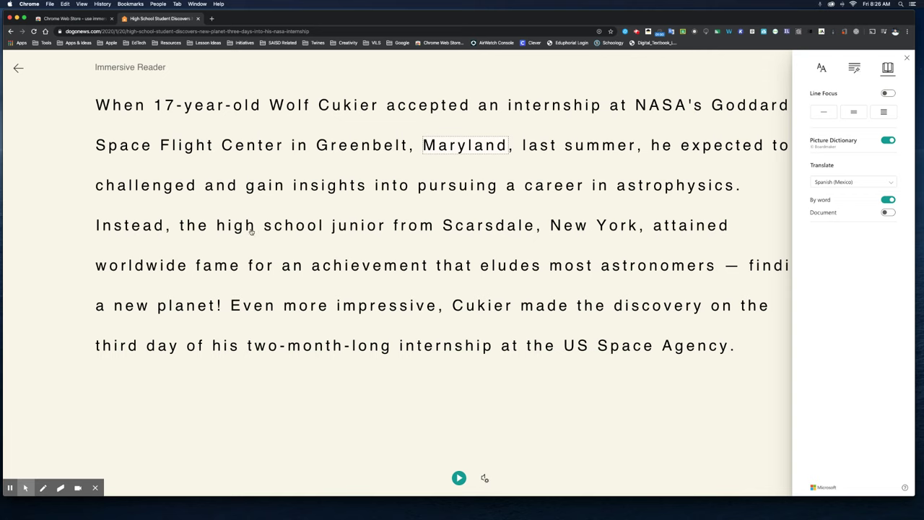
left_click(301, 228)
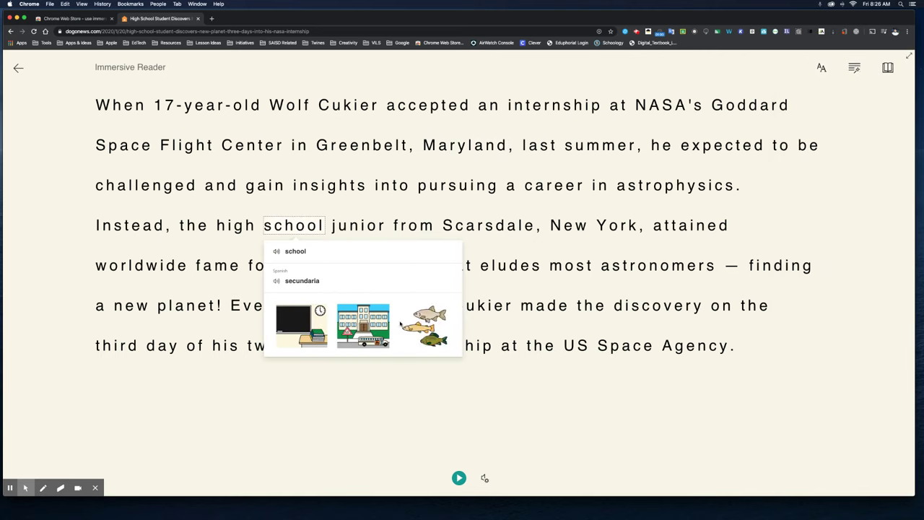
left_click(276, 251)
left_click(276, 281)
Keep Spanish (Mexico) as the translation language in reading preferences.
left_click(887, 67)
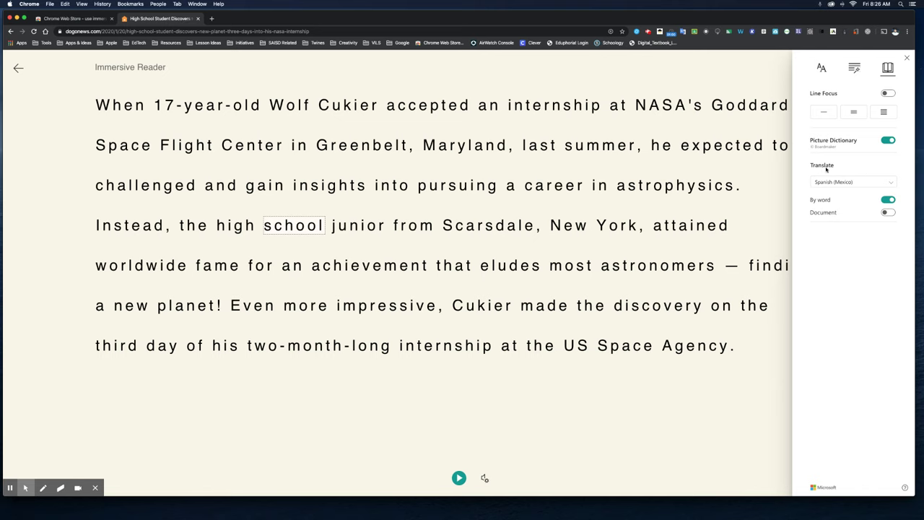
left_click(890, 182)
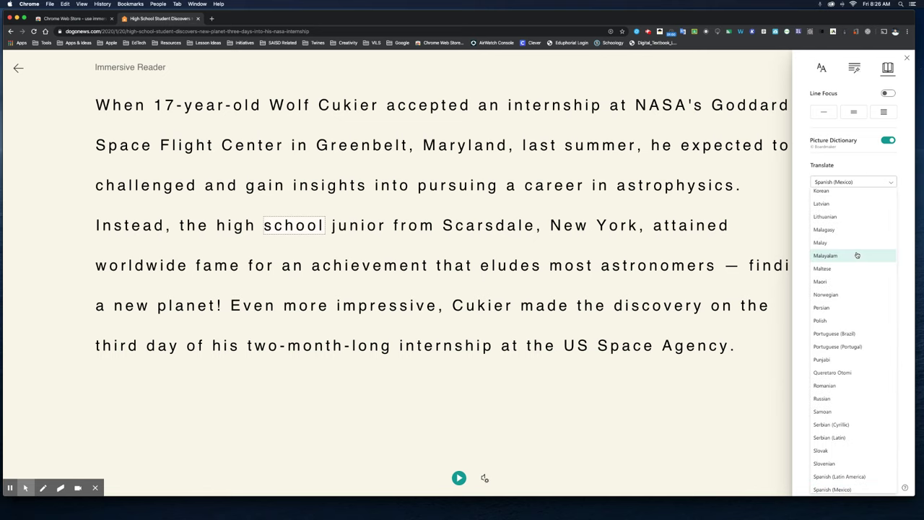
left_click(863, 163)
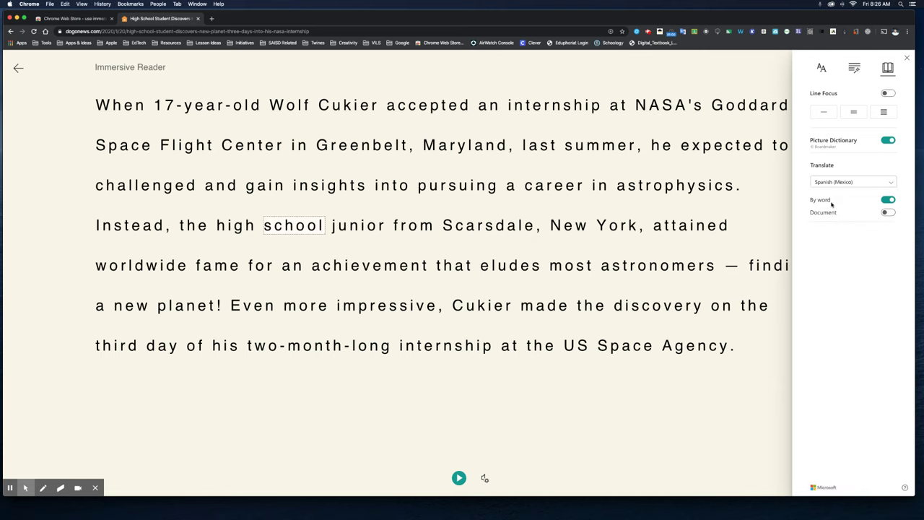
Translate the whole paragraph into Spanish and read it aloud through 'Space'.
left_click(886, 212)
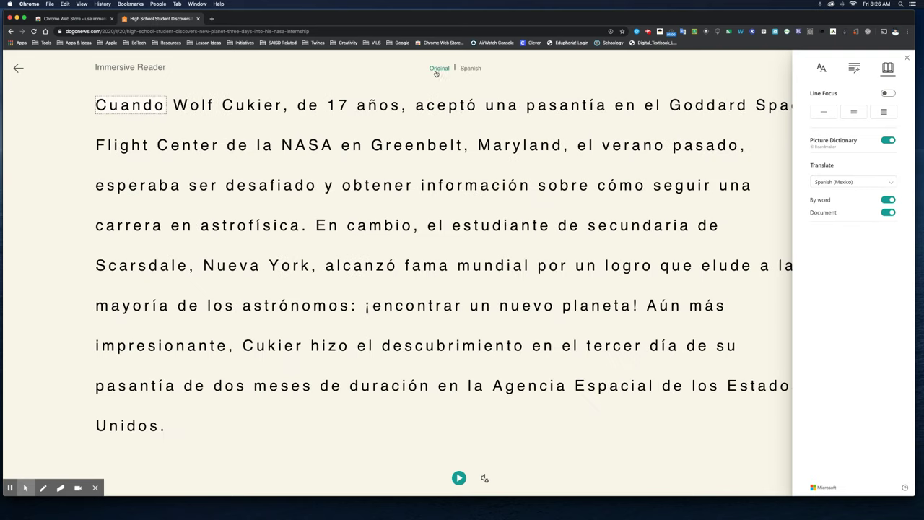
left_click(472, 69)
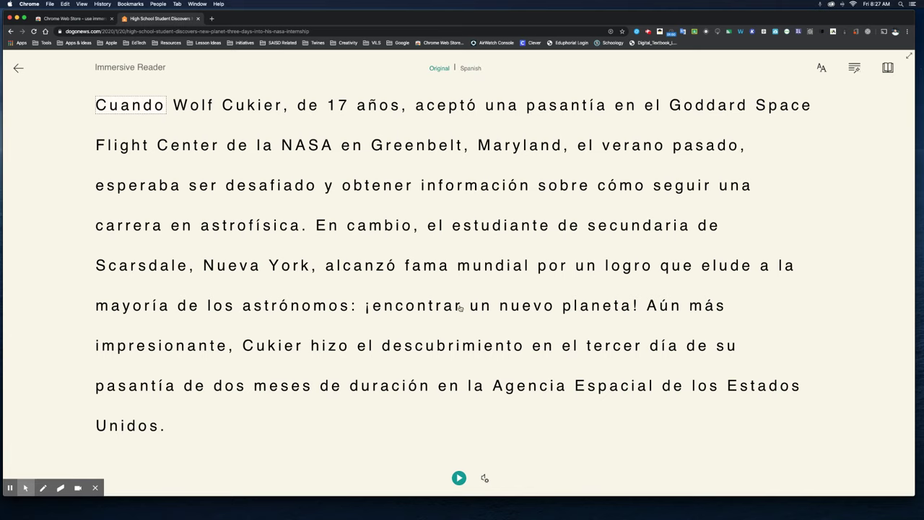
left_click(459, 478)
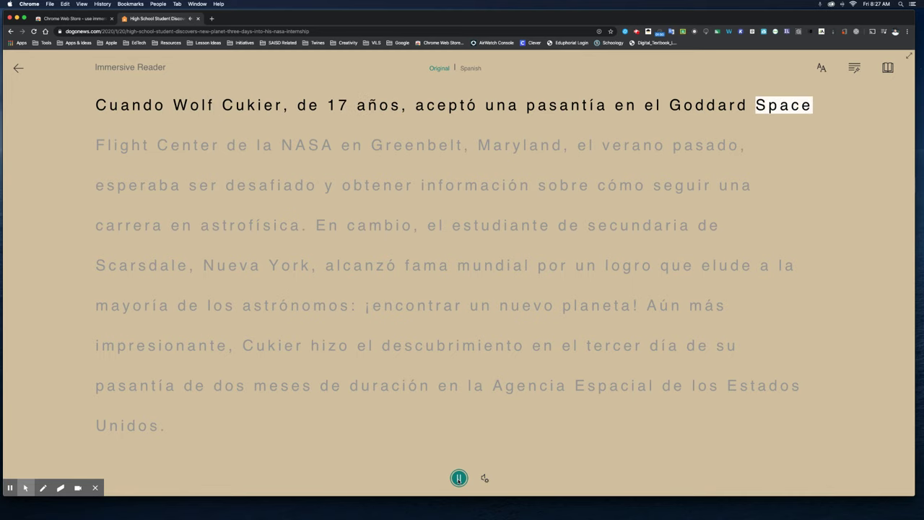
left_click(458, 478)
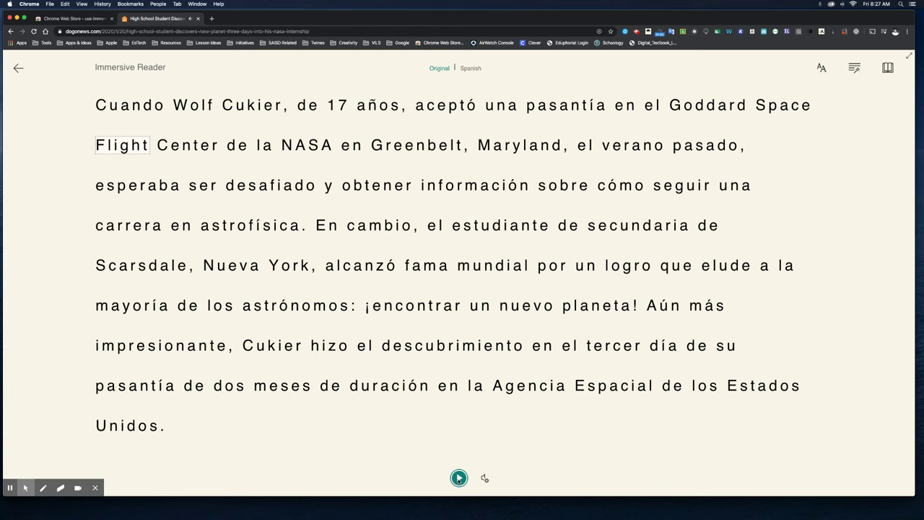